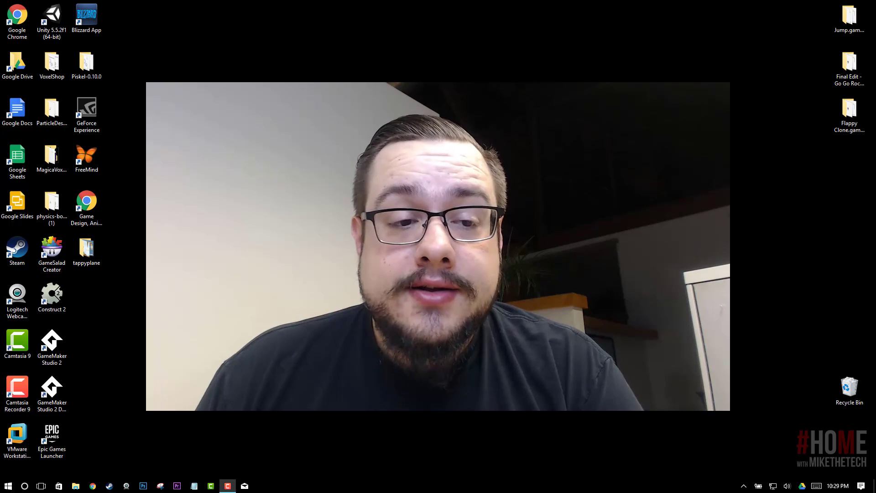
Open the physics-body-editor-2.9.2 (1) folder from the desktop and select physics-body-editor.jar
{"action": "left_click", "coordinate": [53, 204]}
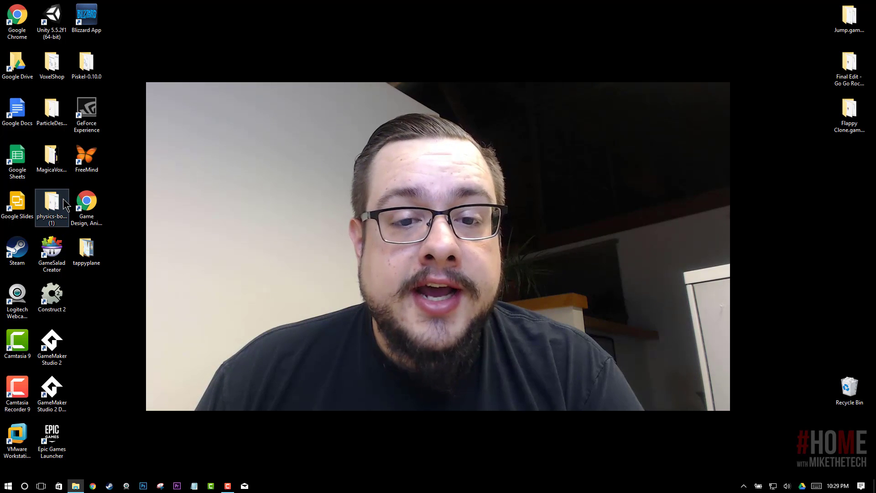
{"action": "double_click", "coordinate": [65, 205]}
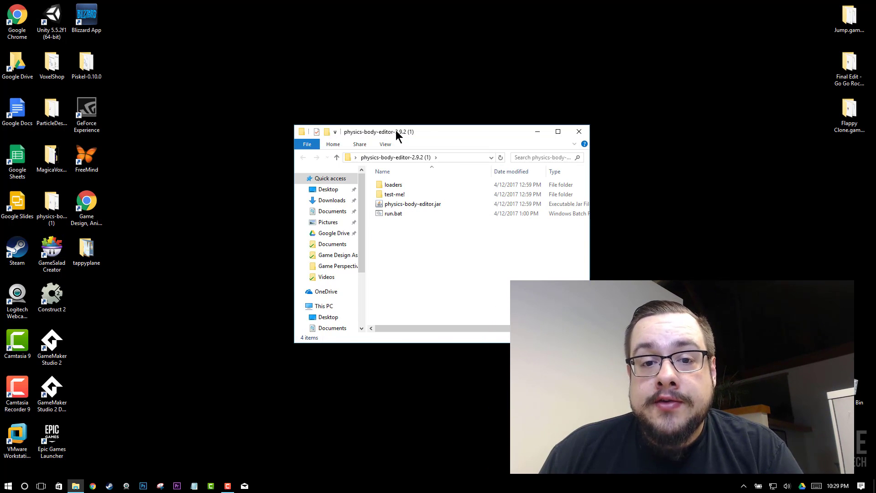
{"action": "mouse_move", "coordinate": [440, 133]}
{"action": "left_mouse_down"}
{"action": "mouse_move", "coordinate": [413, 117]}
{"action": "mouse_move", "coordinate": [446, 139]}
{"action": "left_mouse_up"}
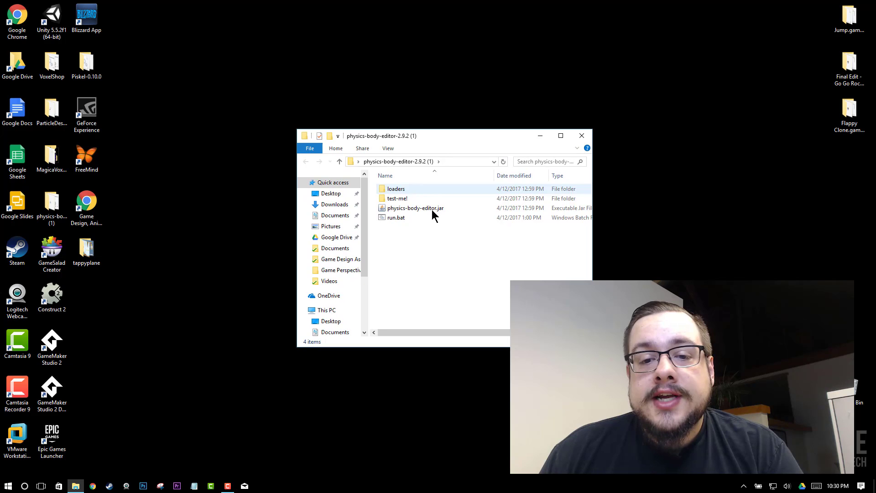
{"action": "left_click", "coordinate": [443, 208]}
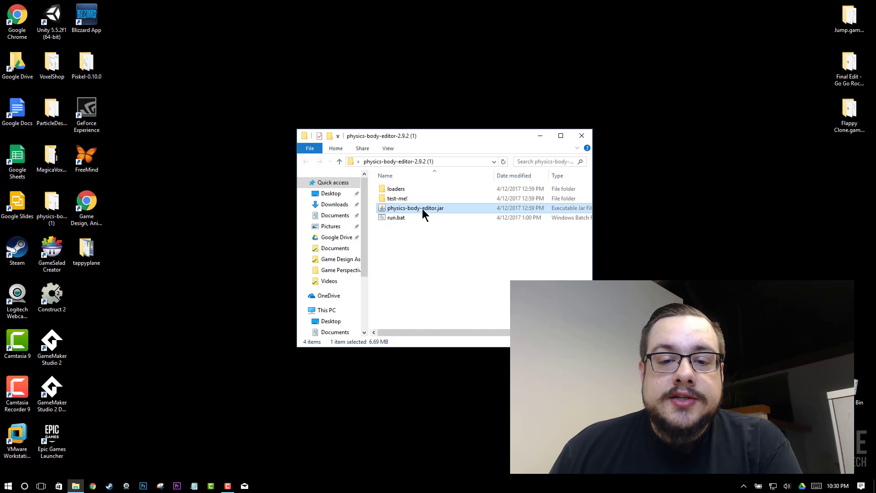
Minimize the folder window so the empty Physics Body Editor workspace is in view
{"action": "left_click", "coordinate": [540, 137]}
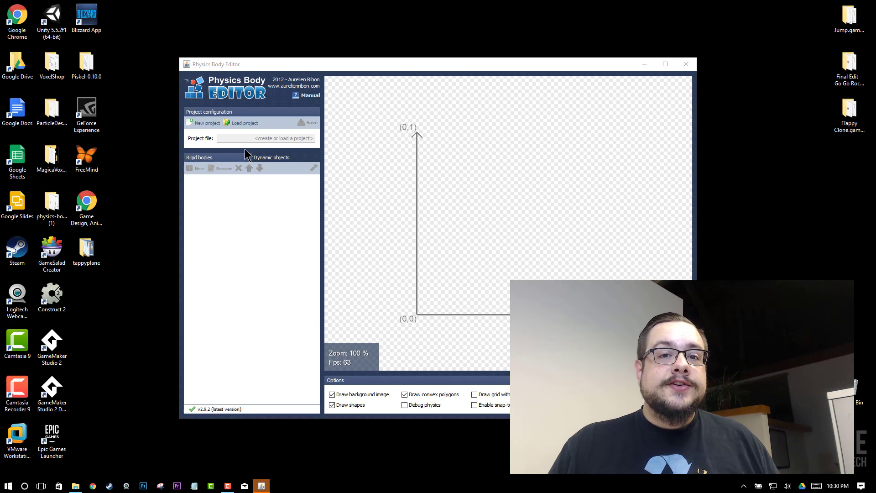
Create a new project saved on the Desktop as rock.json
{"action": "left_click", "coordinate": [204, 124]}
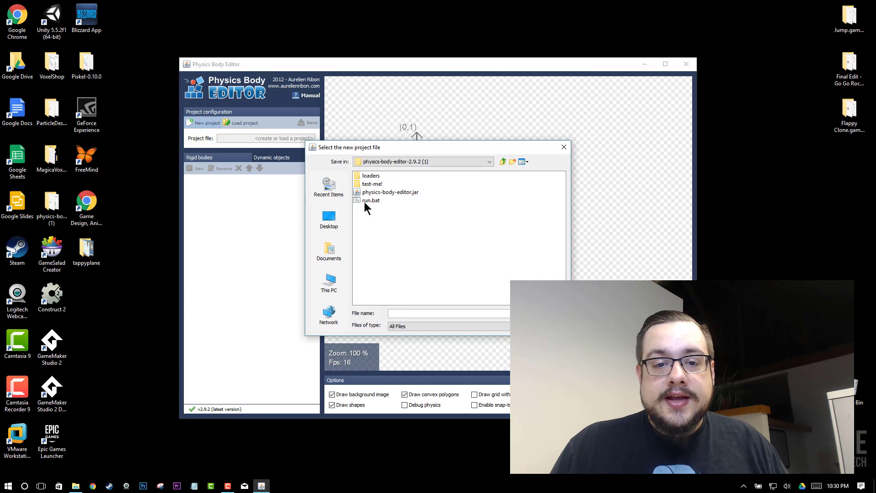
{"action": "left_click", "coordinate": [329, 219]}
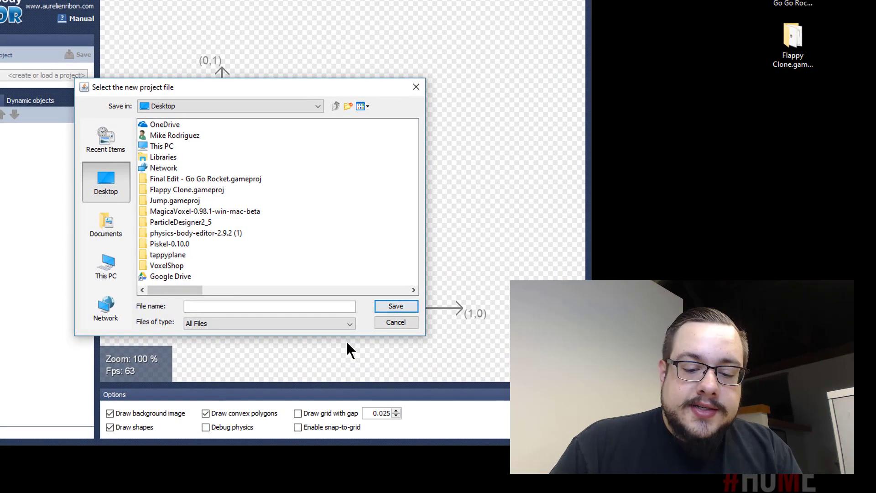
{"action": "type", "text": "rock.js"}
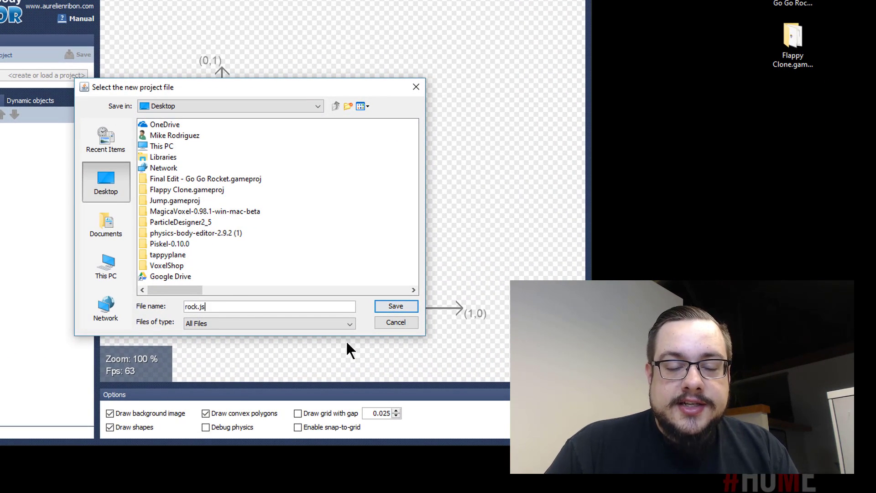
{"action": "type", "text": "on"}
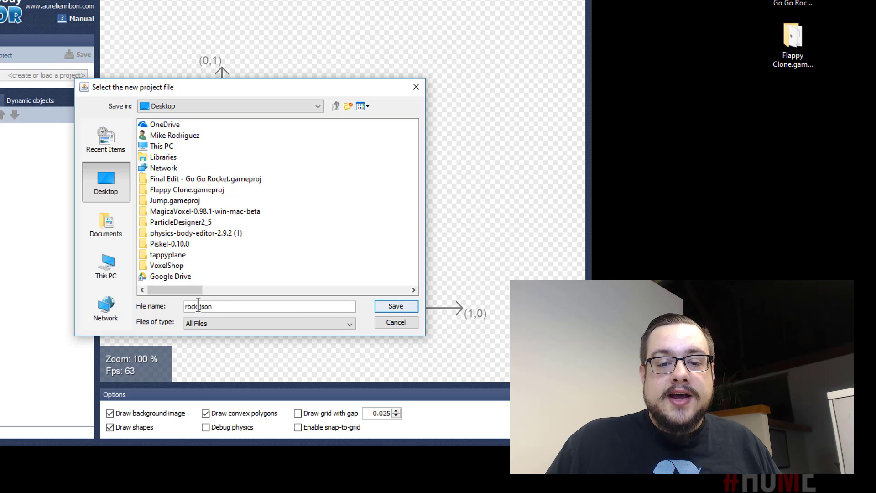
{"action": "left_click", "coordinate": [393, 305]}
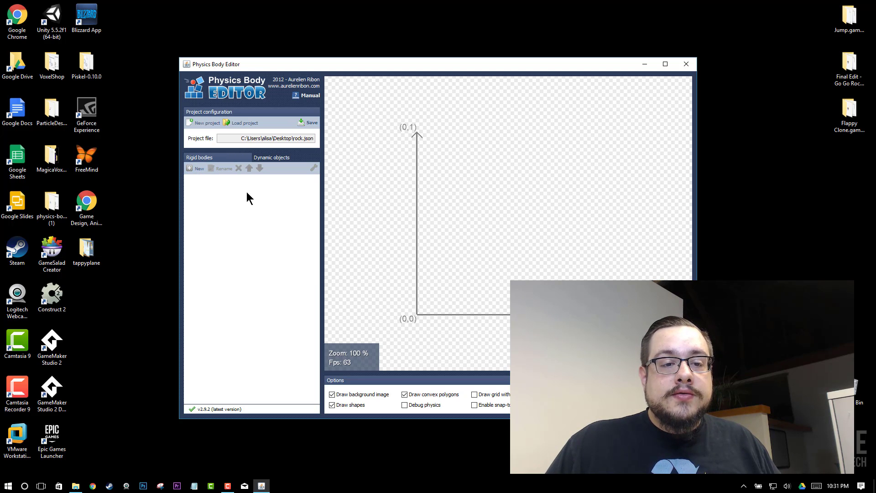
Add a new rigid body named Rock from the Rigid bodies list
{"action": "left_click", "coordinate": [271, 158]}
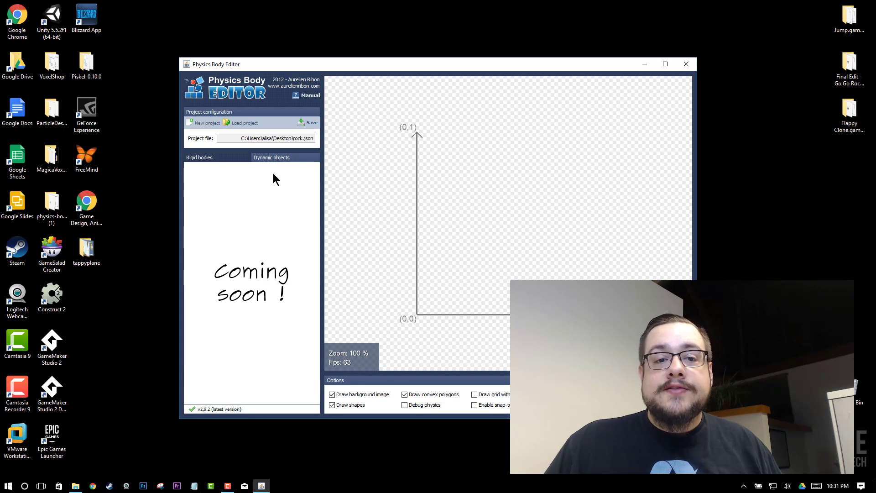
{"action": "left_click", "coordinate": [221, 160]}
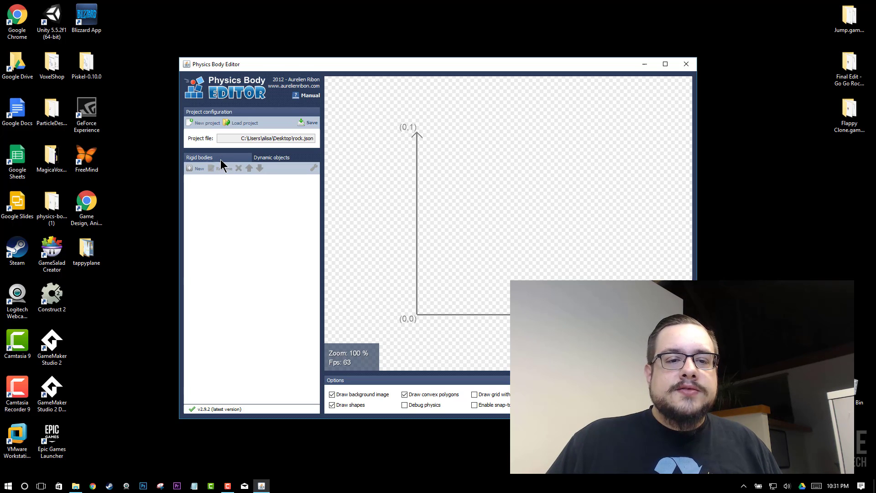
{"action": "left_click", "coordinate": [198, 168]}
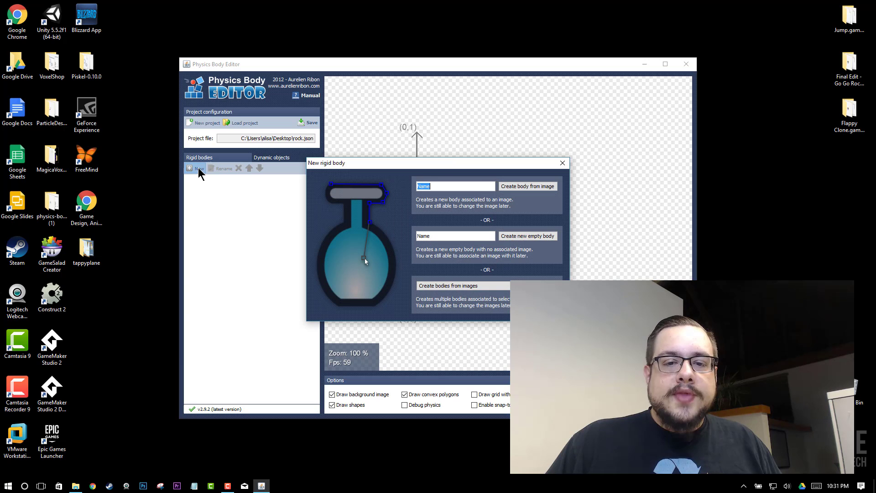
{"action": "type", "text": "Rock"}
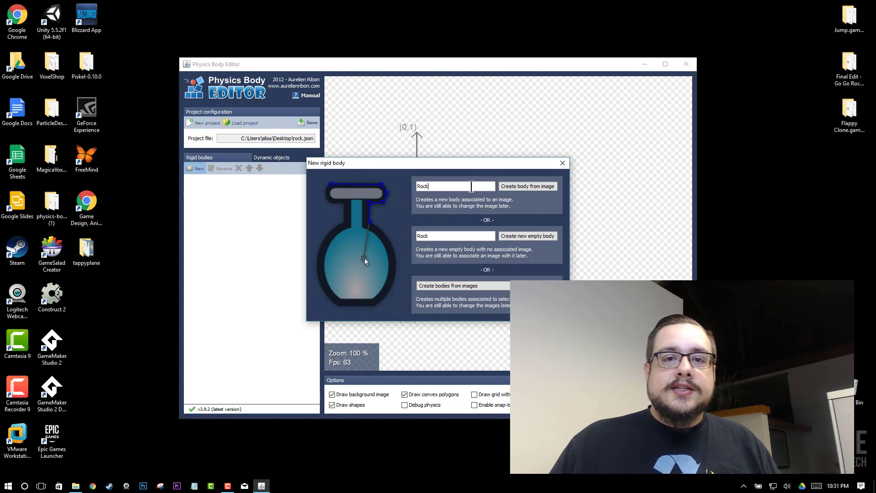
Create the Rock body from the image tappyplane > PNG > rockGrass.png
{"action": "left_click", "coordinate": [507, 186]}
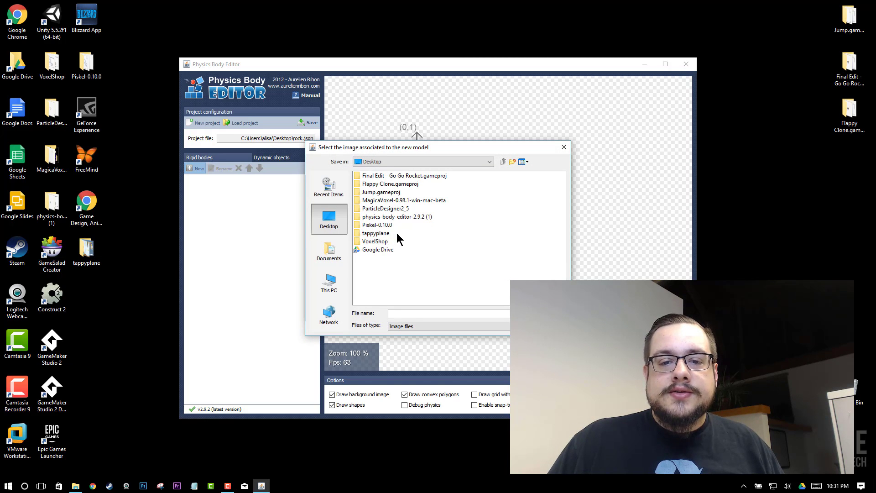
{"action": "double_click", "coordinate": [379, 233]}
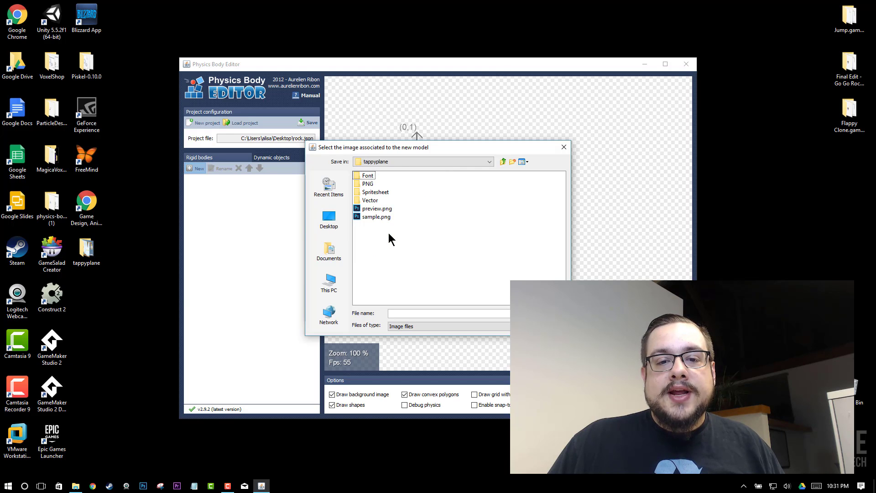
{"action": "double_click", "coordinate": [368, 184]}
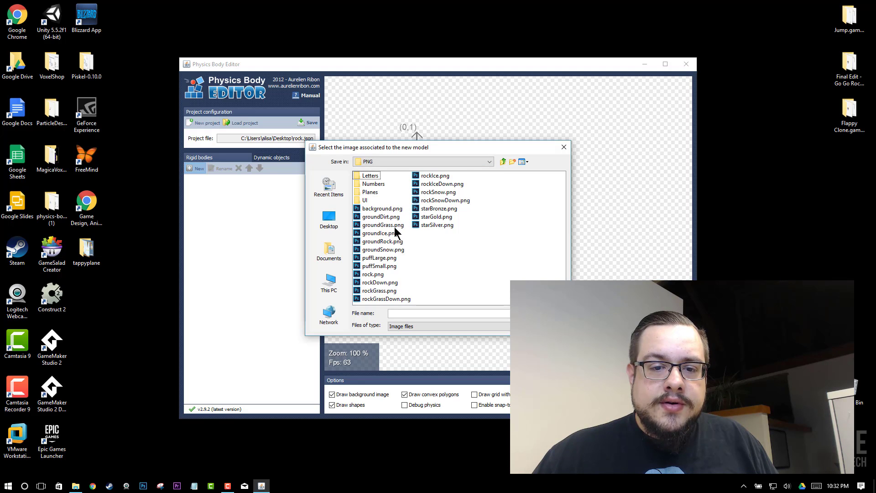
{"action": "left_click", "coordinate": [390, 297]}
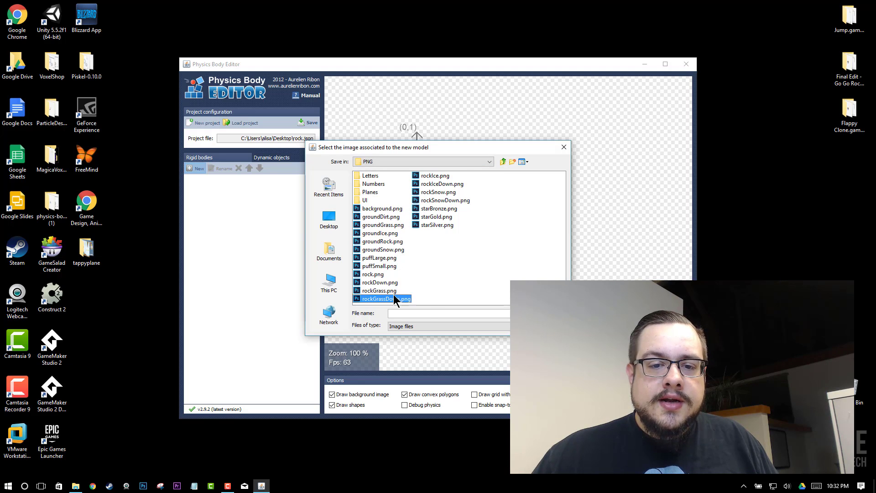
{"action": "left_click", "coordinate": [387, 291]}
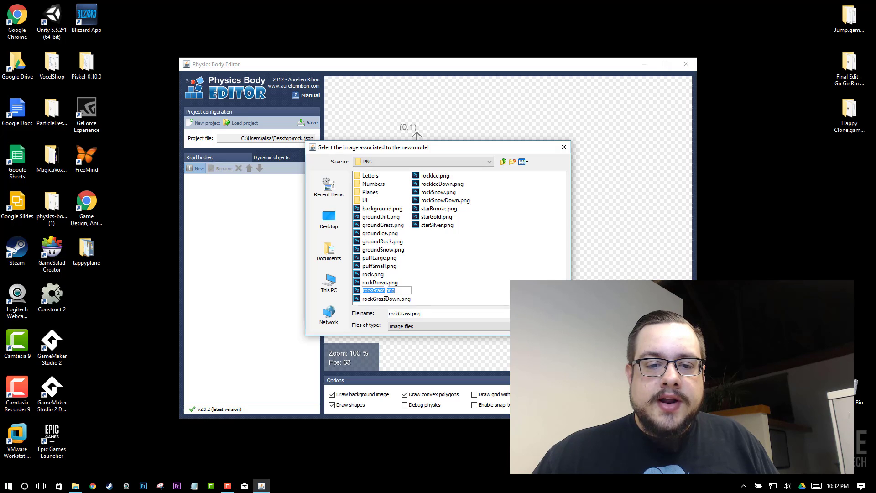
{"action": "double_click", "coordinate": [357, 290]}
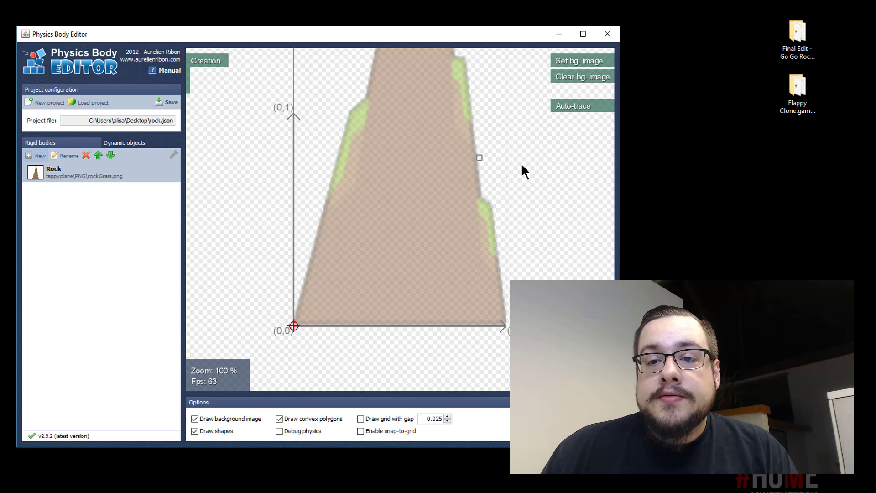
Pan and zoom the canvas so the whole rockGrass rock fills the view
{"action": "right_click_drag", "start_coordinate": [535, 169], "coordinate": [530, 264]}
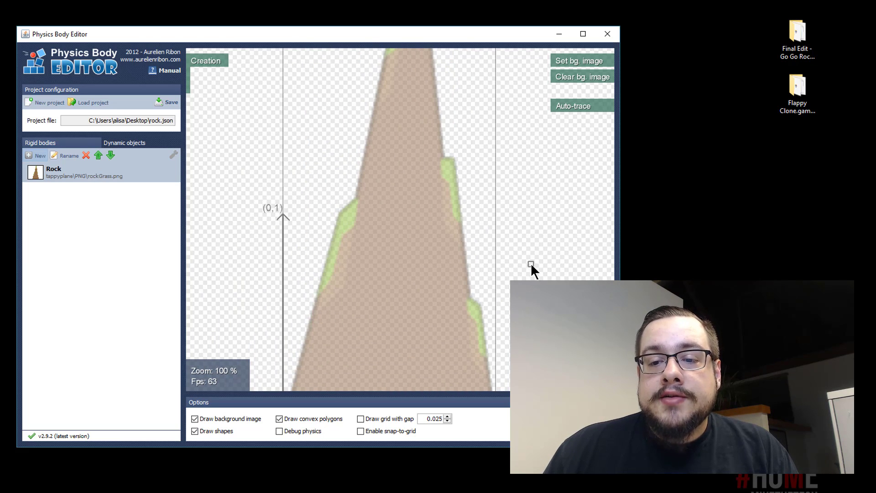
{"action": "scroll", "coordinate": [524, 267], "scroll_direction": "down", "scroll_amount": 3}
{"action": "scroll", "coordinate": [523, 264], "scroll_direction": "up", "scroll_amount": 1}
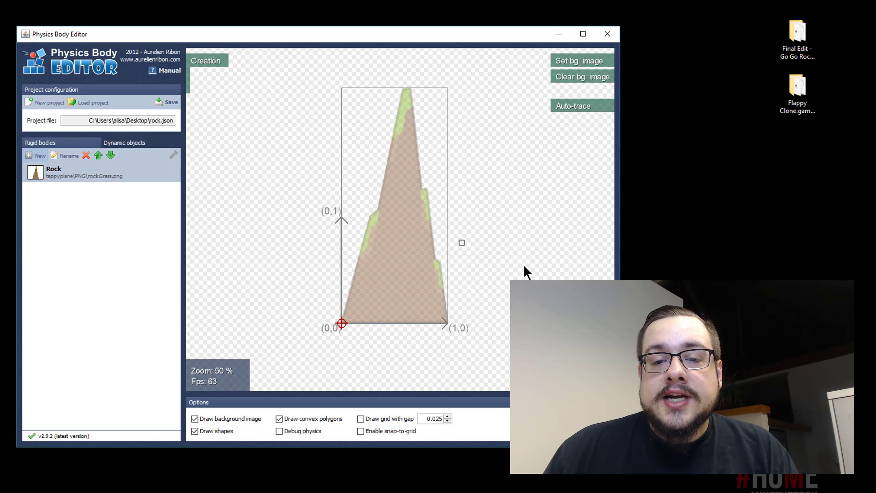
{"action": "right_click_drag", "start_coordinate": [515, 170], "coordinate": [517, 210]}
{"action": "scroll", "coordinate": [491, 182], "scroll_direction": "up", "scroll_amount": 1}
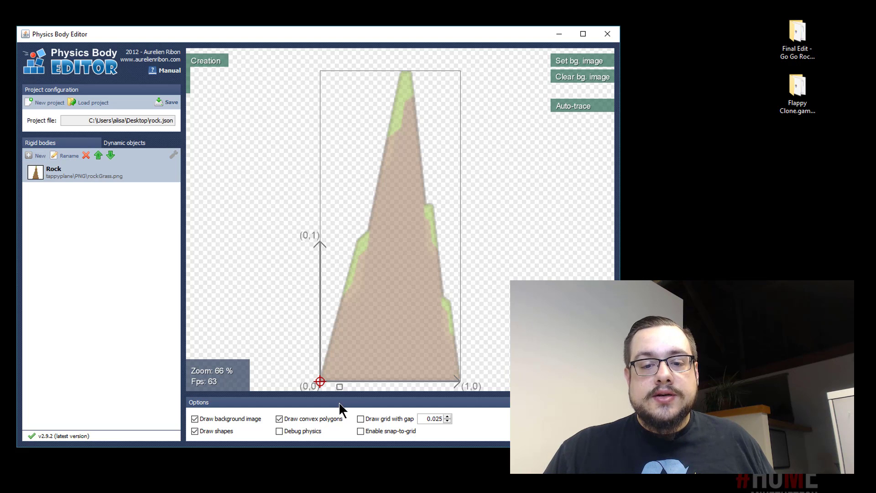
Trace points from the rock's bottom-left corner over the peak and down the stepped right edge, then close the polygon
{"action": "left_click", "coordinate": [319, 382]}
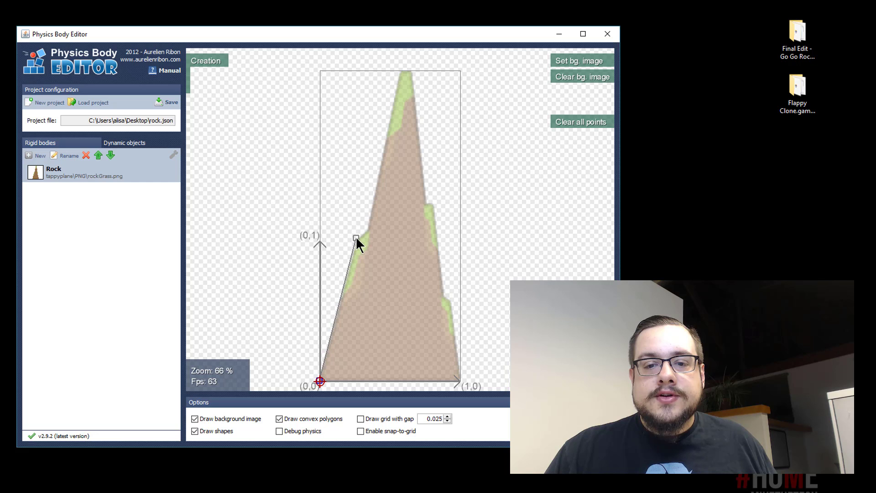
{"action": "left_click", "coordinate": [358, 238]}
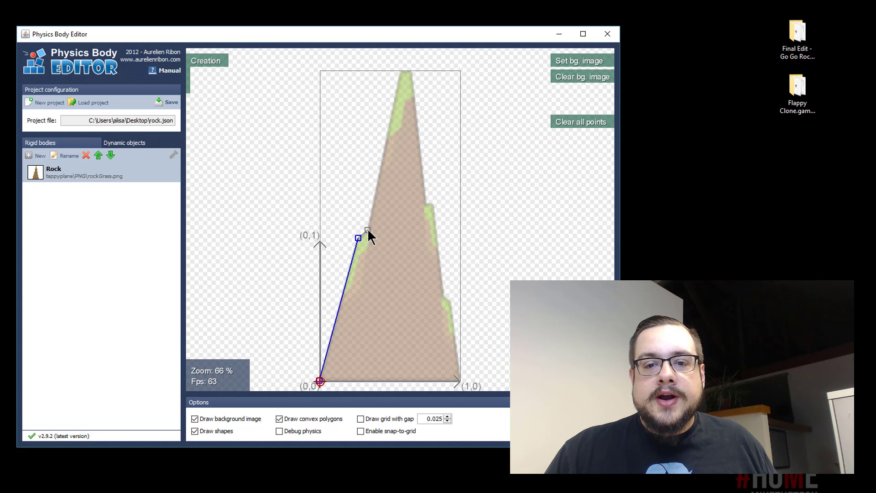
{"action": "left_click", "coordinate": [368, 229]}
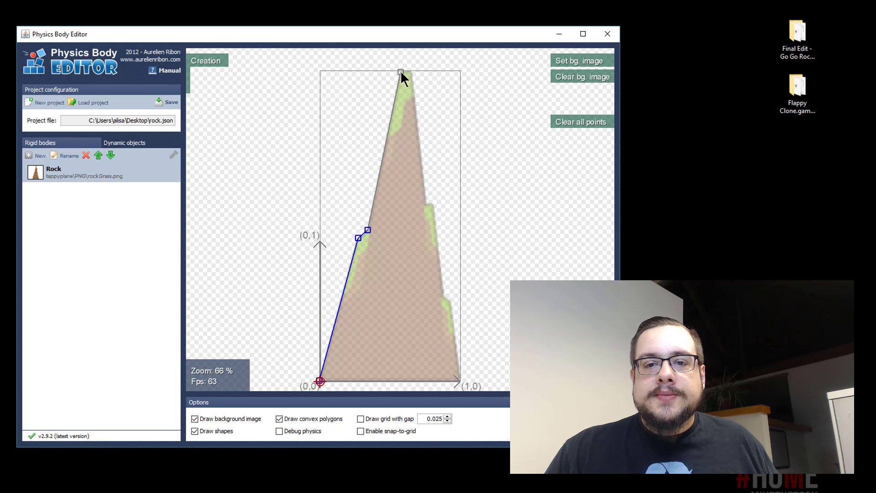
{"action": "left_click", "coordinate": [401, 71]}
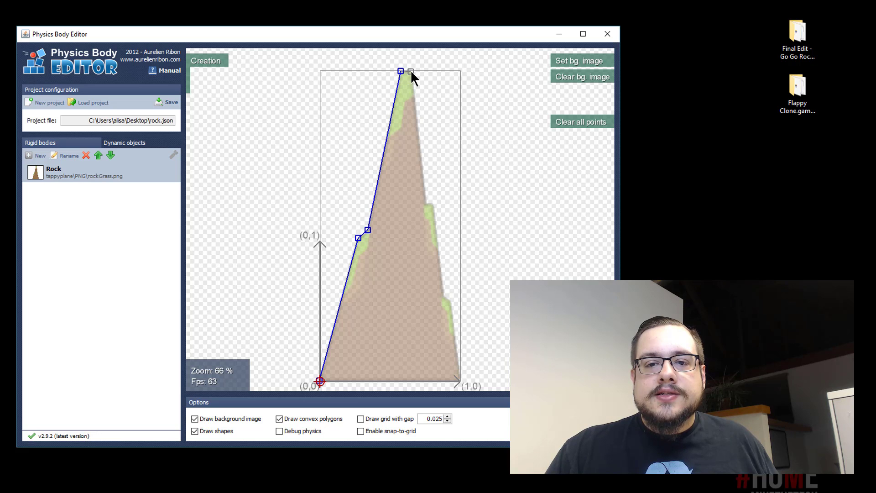
{"action": "left_click", "coordinate": [410, 71]}
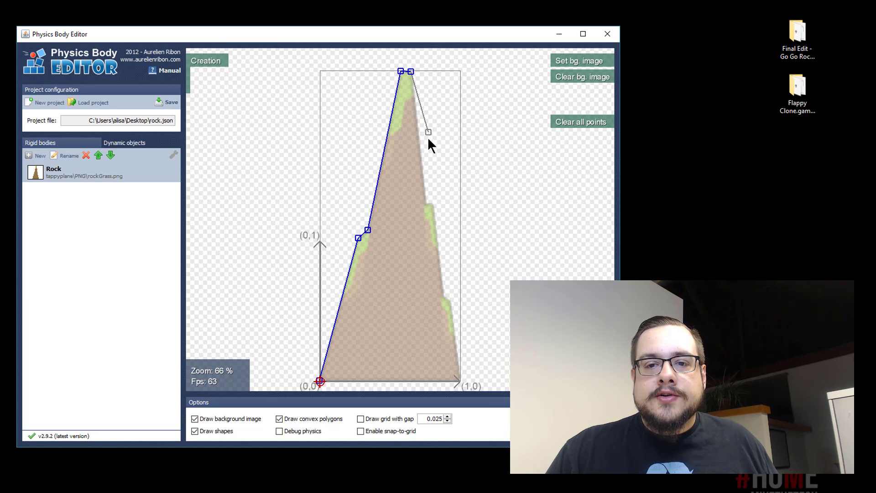
{"action": "left_click", "coordinate": [426, 203]}
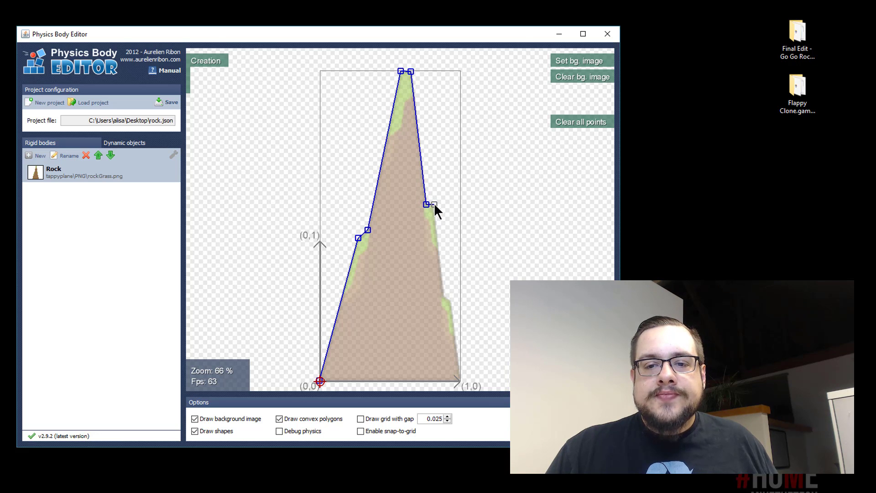
{"action": "left_click", "coordinate": [434, 204]}
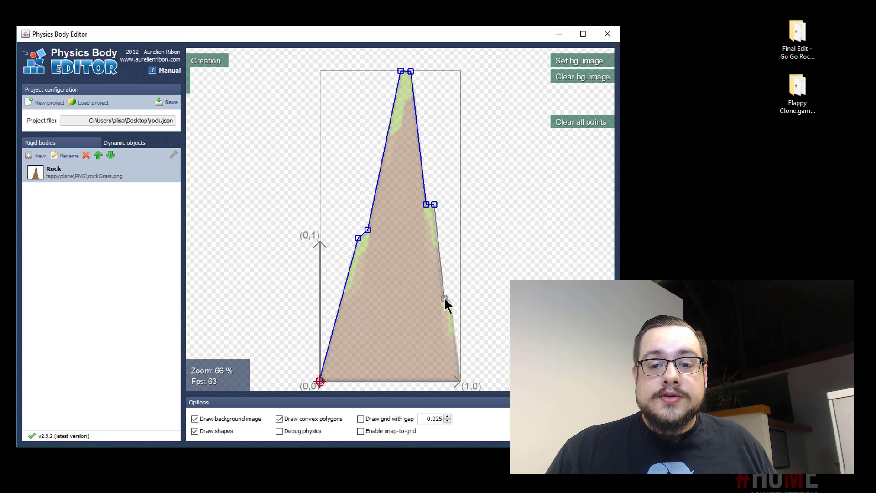
{"action": "left_click", "coordinate": [444, 298]}
{"action": "left_click", "coordinate": [453, 301]}
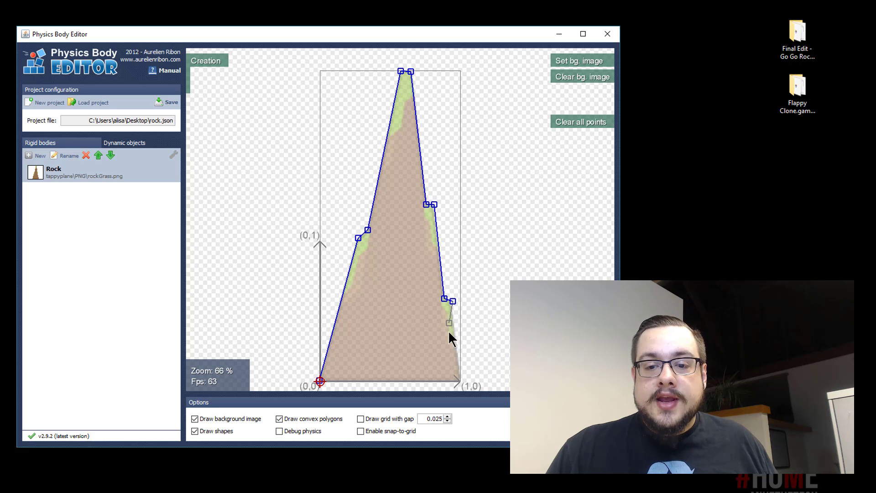
{"action": "left_click", "coordinate": [460, 378]}
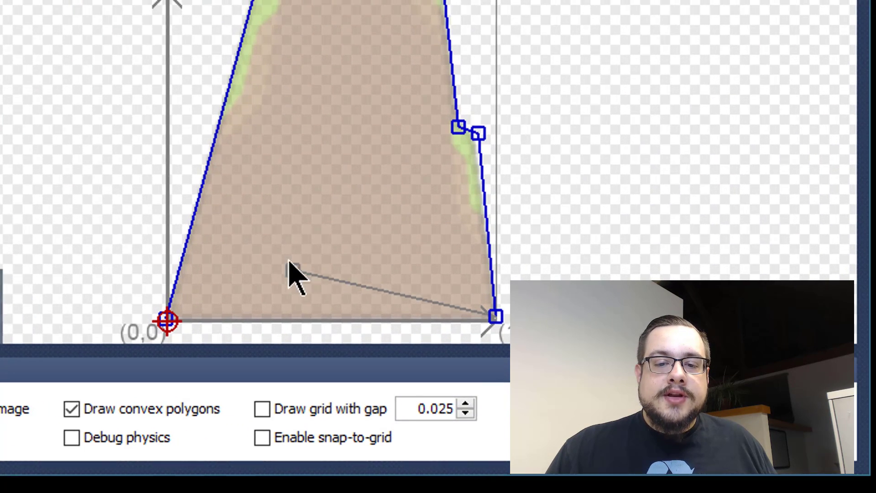
{"action": "left_click", "coordinate": [270, 361]}
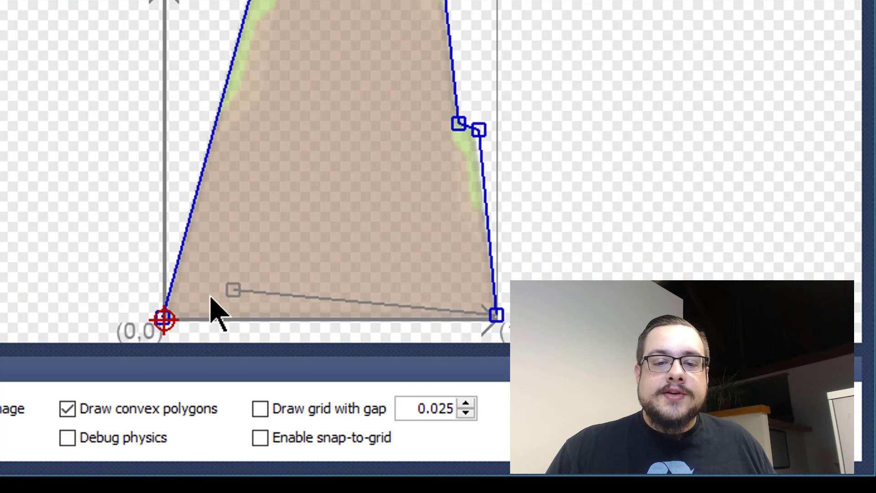
{"action": "left_click", "coordinate": [166, 322]}
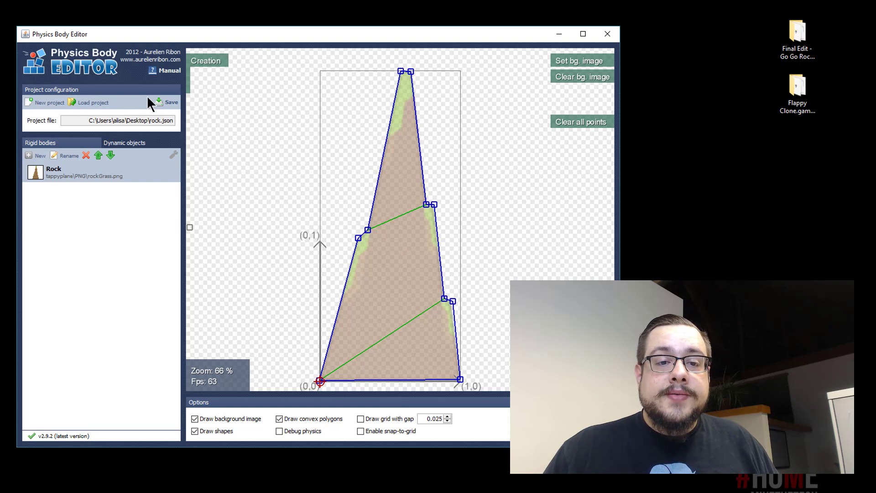
Save rock.json, then in Test mode fire several balls at the rock to check its collisions
{"action": "left_click", "coordinate": [169, 103]}
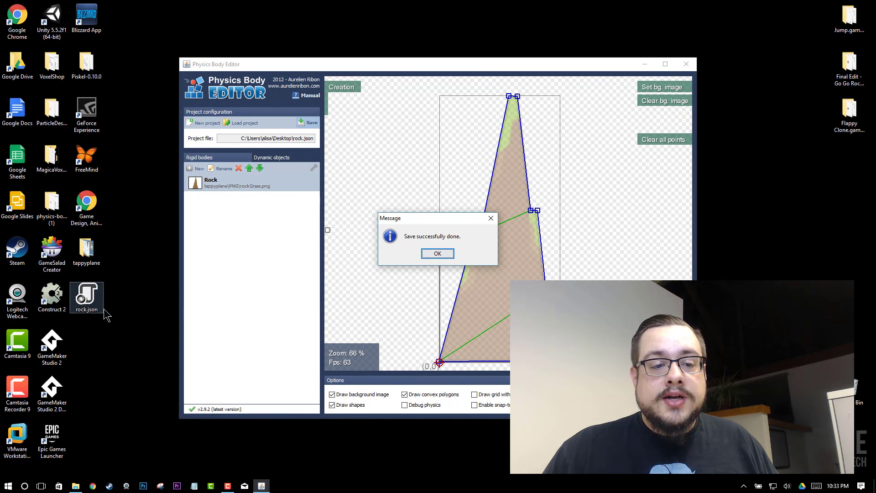
{"action": "left_click", "coordinate": [437, 253]}
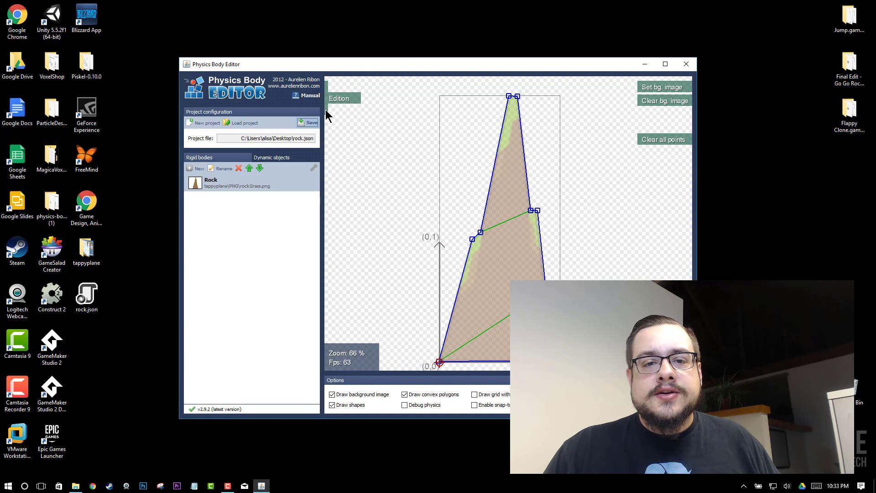
{"action": "left_click", "coordinate": [357, 112]}
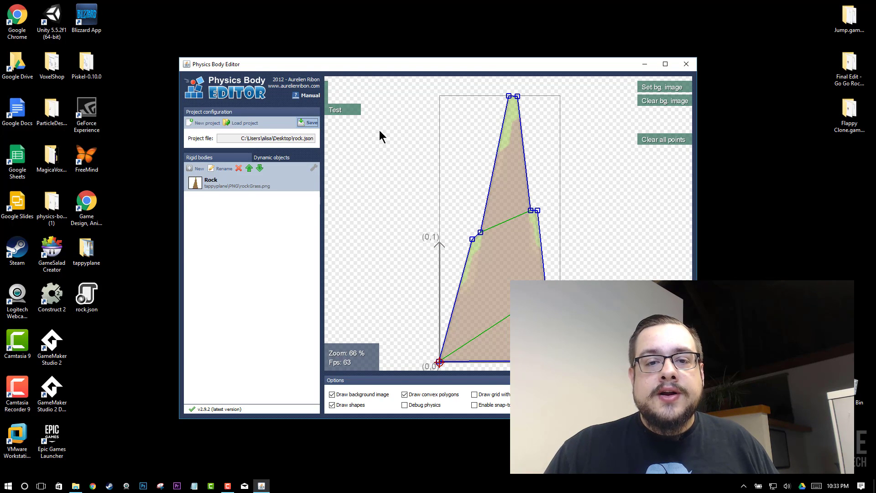
{"action": "left_click_drag", "start_coordinate": [365, 108], "coordinate": [478, 195]}
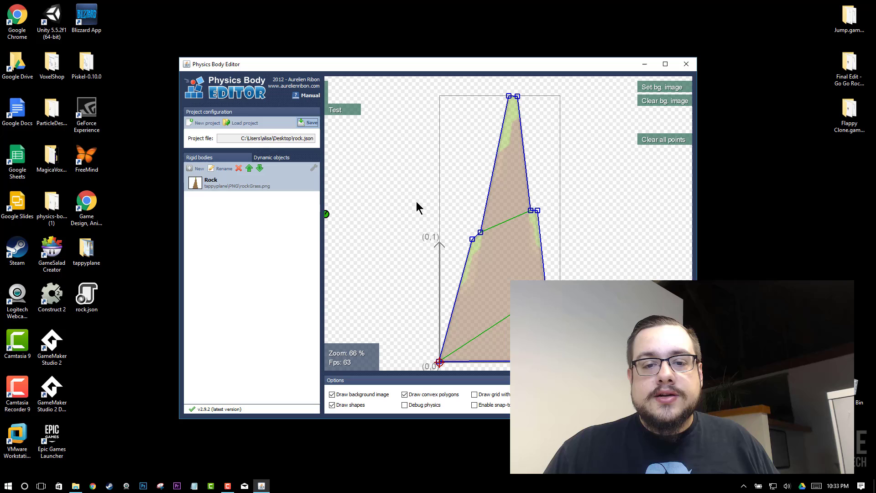
{"action": "left_click_drag", "start_coordinate": [368, 245], "coordinate": [456, 236]}
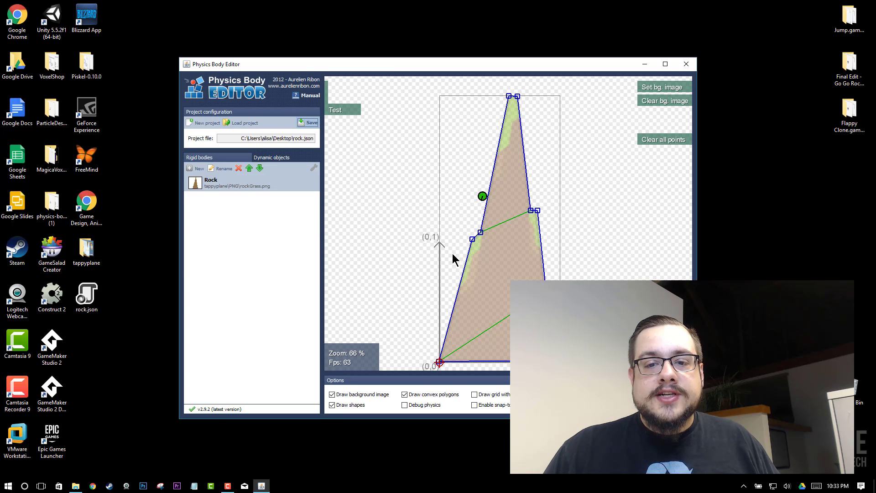
{"action": "left_click", "coordinate": [465, 117]}
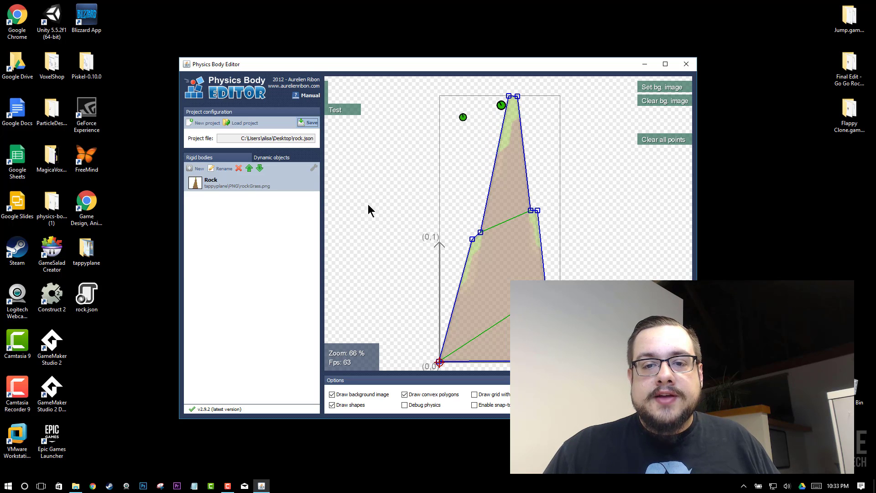
{"action": "left_click_drag", "start_coordinate": [365, 186], "coordinate": [380, 191]}
{"action": "left_click_drag", "start_coordinate": [355, 245], "coordinate": [437, 188]}
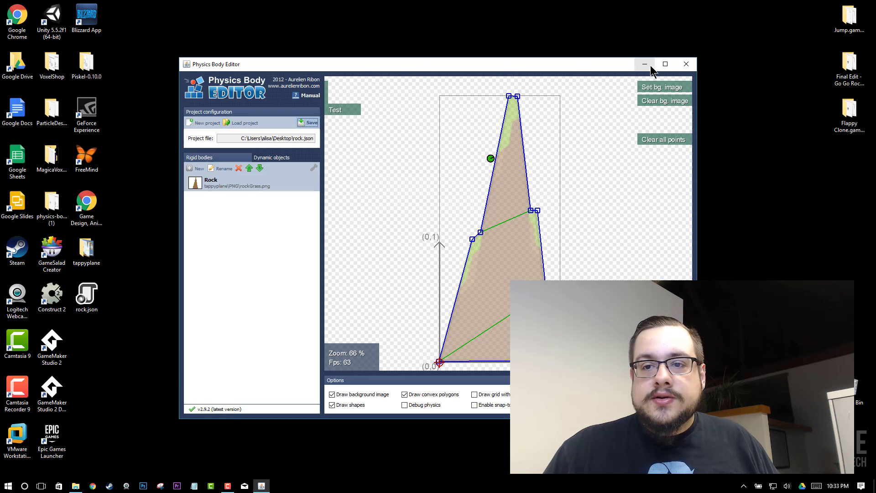
Close Physics Body Editor, launch GameSalad Creator and move the new project window right
{"action": "left_click", "coordinate": [687, 66]}
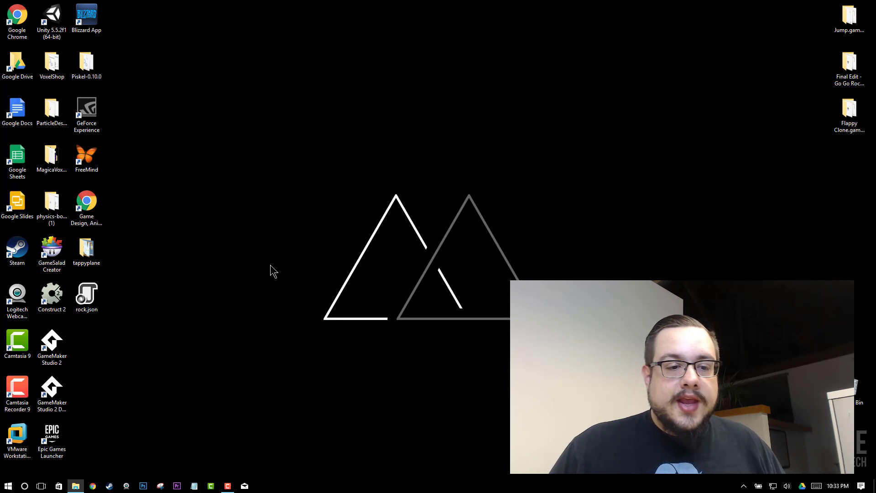
{"action": "double_click", "coordinate": [44, 256]}
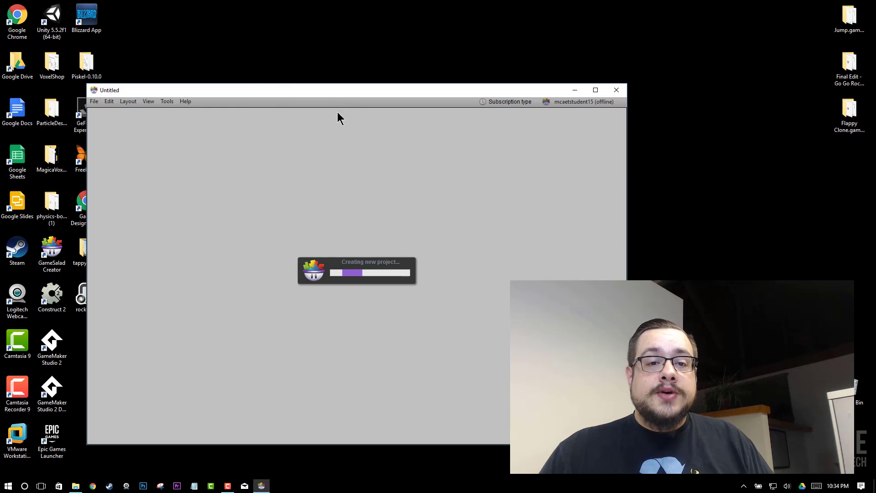
{"action": "left_click_drag", "start_coordinate": [346, 91], "coordinate": [469, 83]}
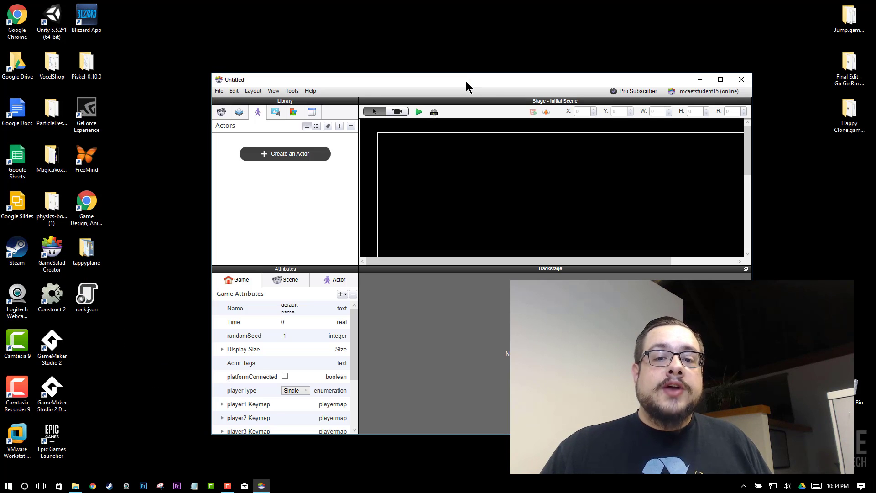
Maximize the window, import tappyplane/PNG/rockGrass.png as media and drag it onto the Initial Scene
{"action": "double_click", "coordinate": [467, 82]}
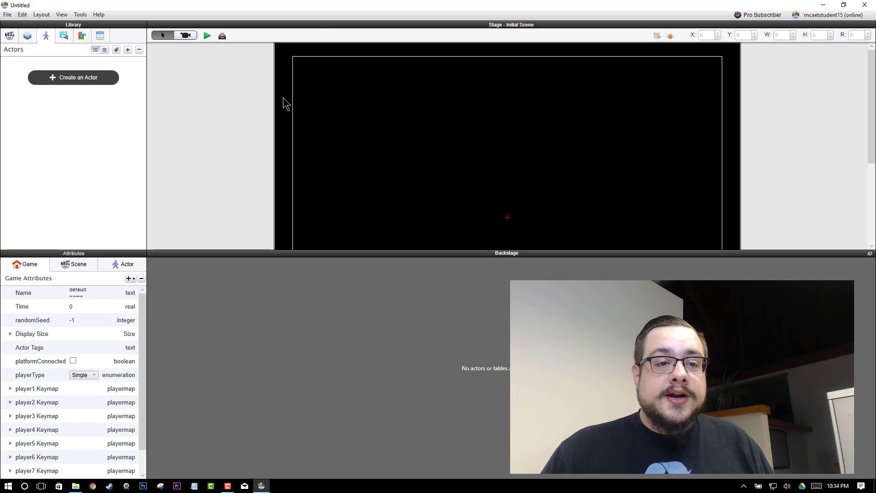
{"action": "left_click", "coordinate": [59, 36]}
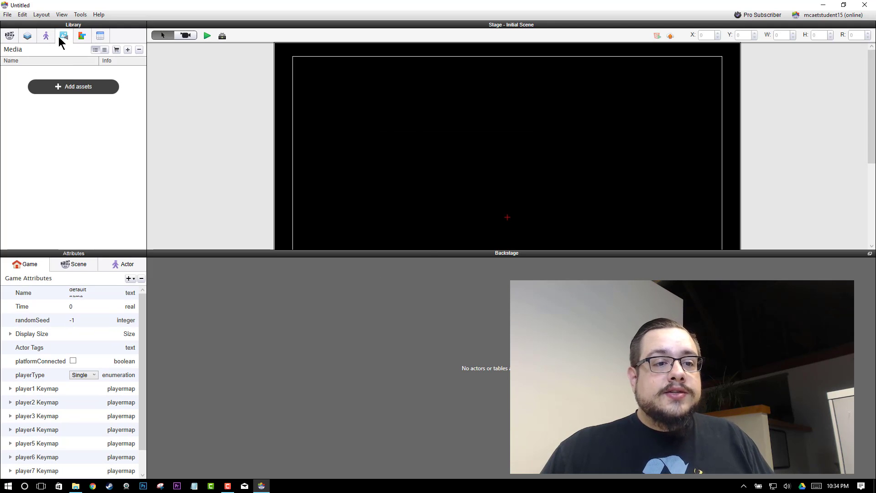
{"action": "left_click", "coordinate": [75, 86]}
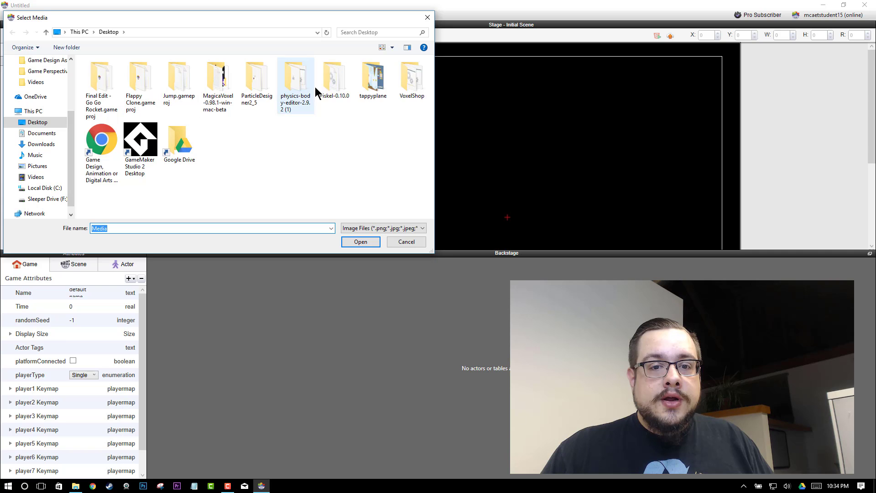
{"action": "double_click", "coordinate": [369, 82]}
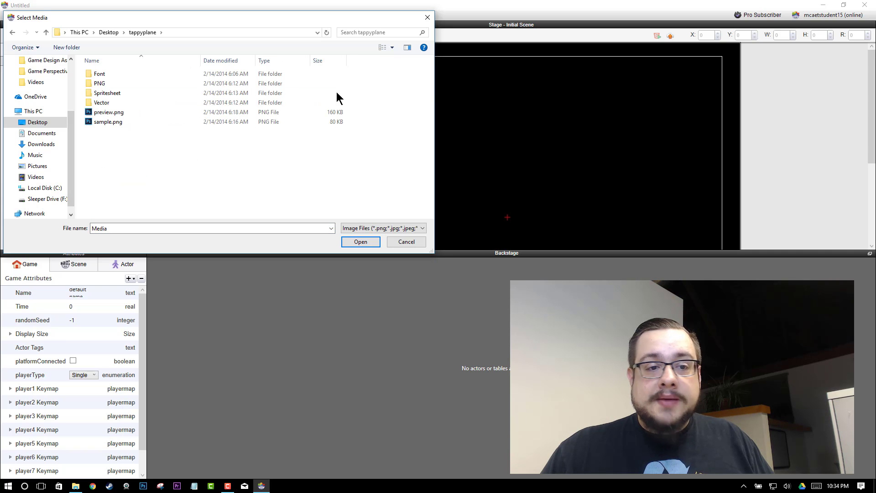
{"action": "double_click", "coordinate": [182, 83]}
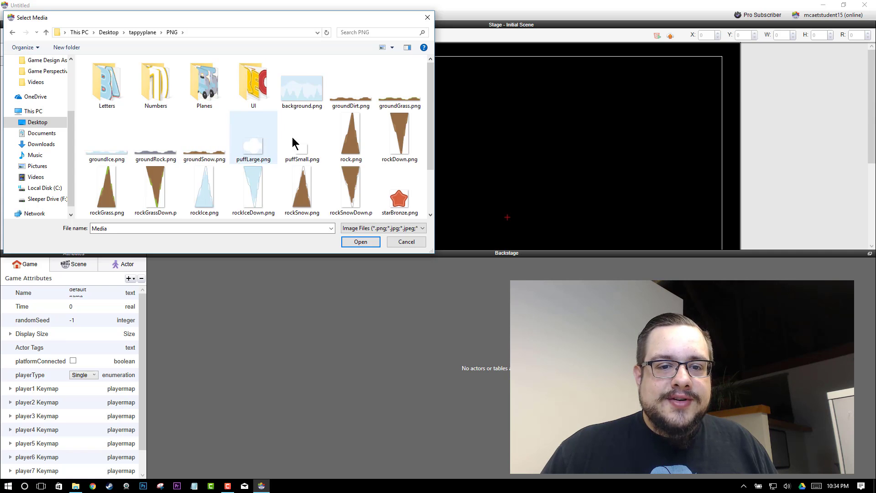
{"action": "left_click", "coordinate": [106, 187]}
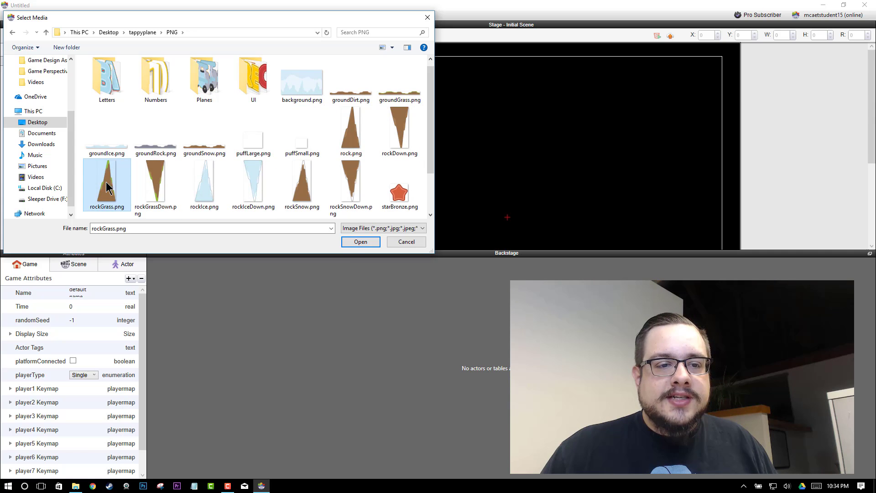
{"action": "left_click", "coordinate": [357, 243]}
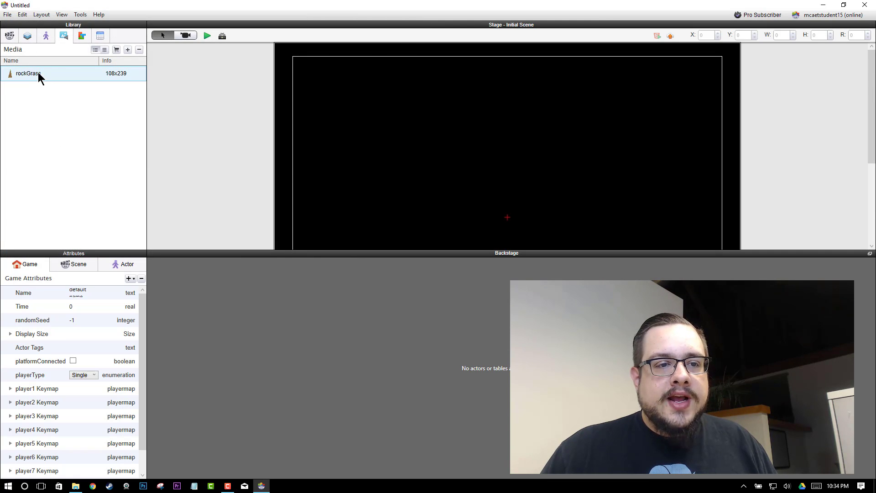
{"action": "left_click_drag", "start_coordinate": [34, 72], "coordinate": [382, 160]}
Rename Actor 1 in the Actors library to 'Rock Grass'
{"action": "left_click", "coordinate": [46, 36]}
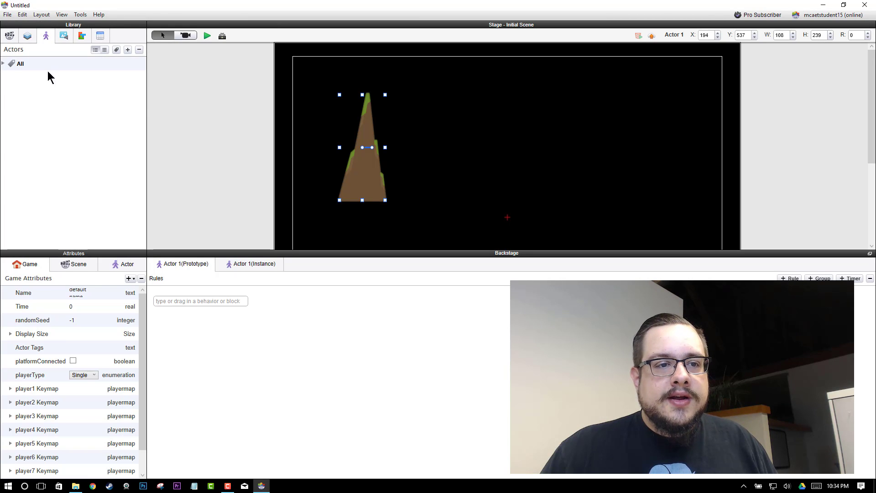
{"action": "left_click", "coordinate": [3, 63]}
{"action": "left_click", "coordinate": [27, 79]}
{"action": "left_click", "coordinate": [27, 78]}
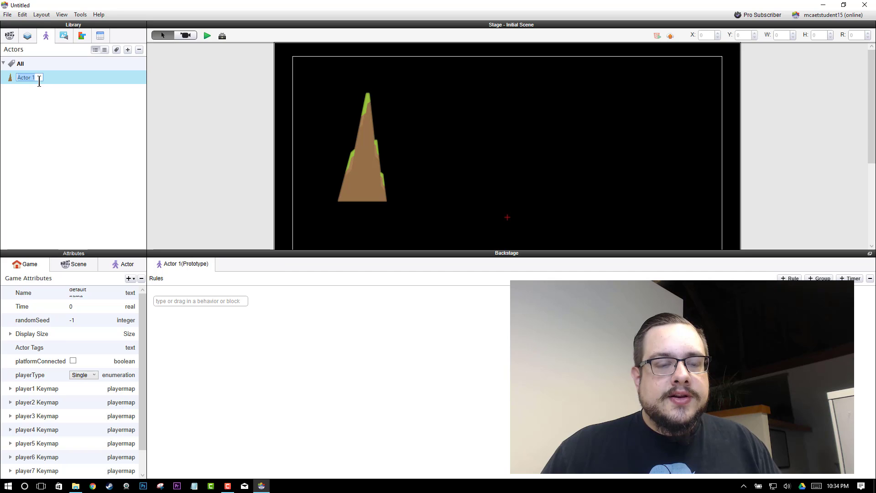
{"action": "type", "text": "Rock Grass"}
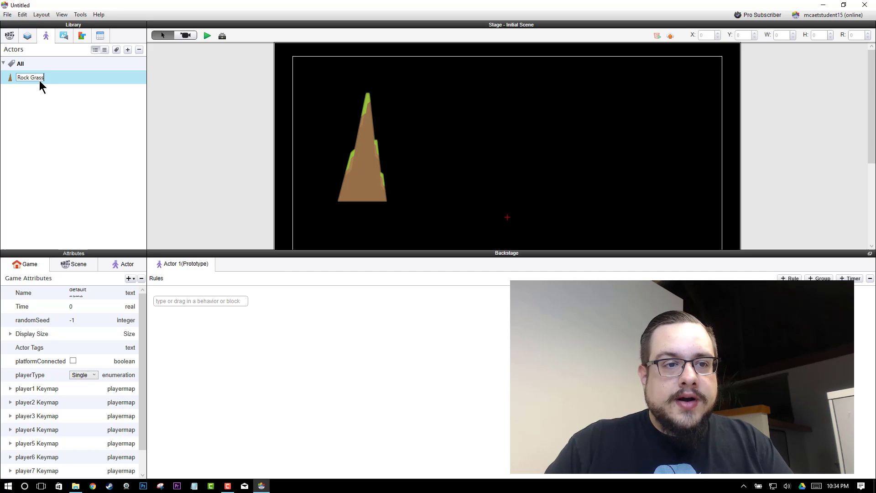
{"action": "key", "text": "Return"}
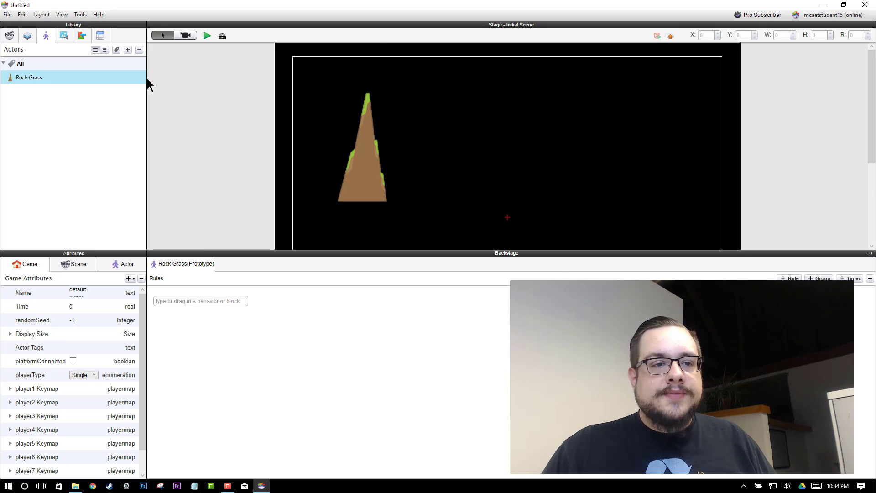
Show Rock Grass's expanded Physics attributes and list the Collision Shape options
{"action": "left_click", "coordinate": [105, 265]}
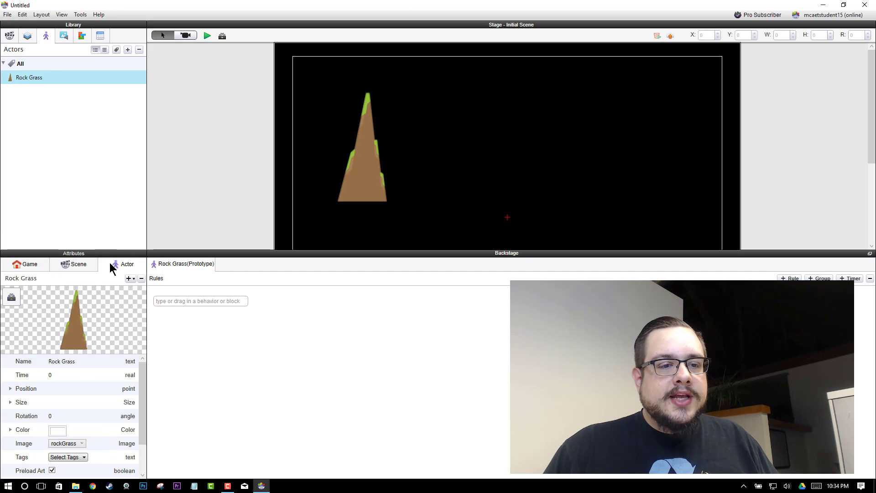
{"action": "left_click_drag", "start_coordinate": [103, 254], "coordinate": [102, 118]}
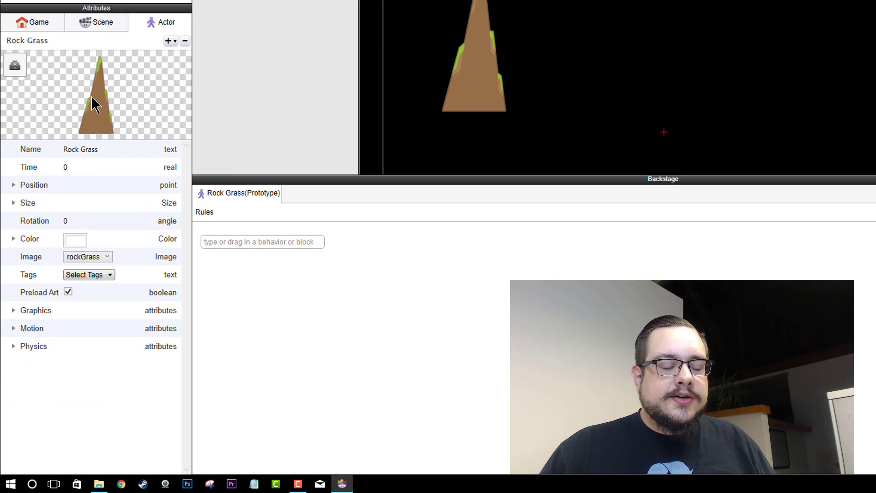
{"action": "left_click", "coordinate": [13, 346]}
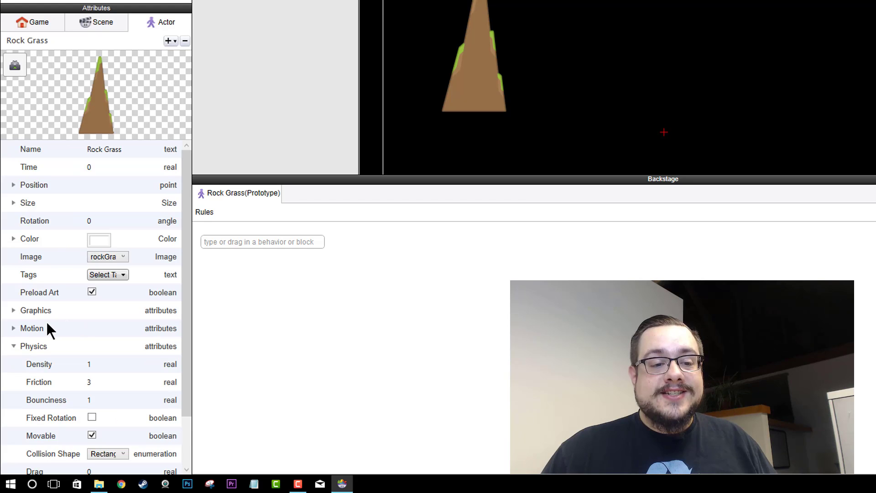
{"action": "scroll", "coordinate": [47, 323], "scroll_direction": "down", "scroll_amount": 3}
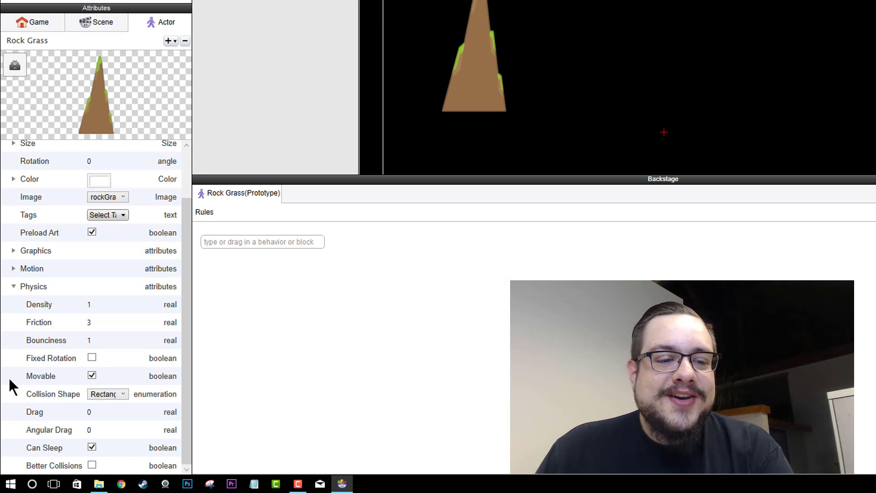
{"action": "left_click", "coordinate": [95, 393]}
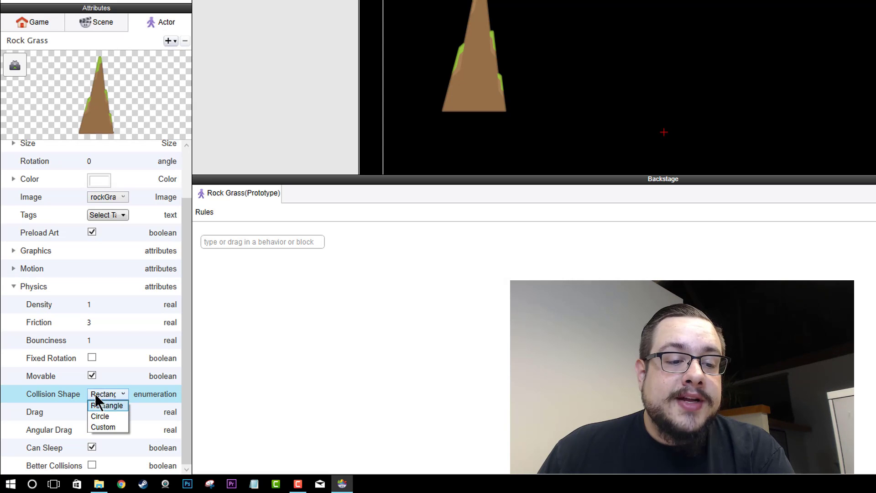
Choose Custom as Rock Grass's collision shape and move the Custom Collisions notice aside
{"action": "left_click", "coordinate": [105, 427]}
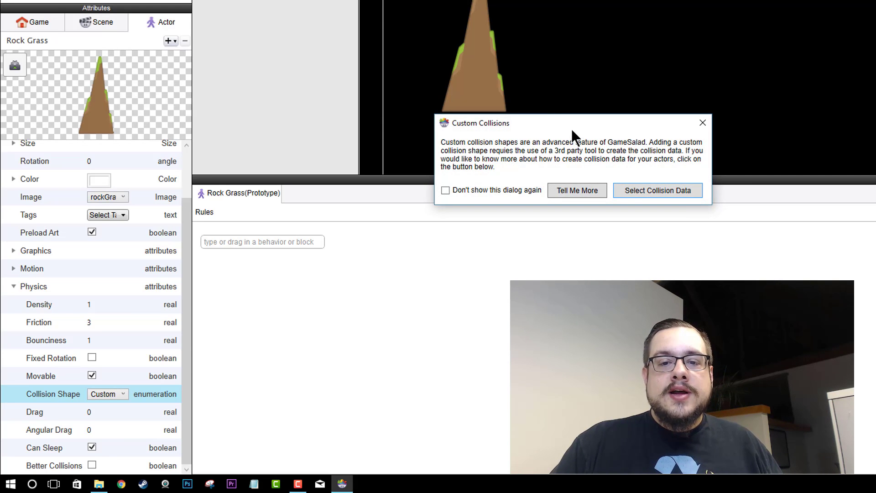
{"action": "mouse_move", "coordinate": [606, 125]}
{"action": "left_mouse_down"}
{"action": "mouse_move", "coordinate": [583, 124]}
{"action": "mouse_move", "coordinate": [618, 118]}
{"action": "left_mouse_up"}
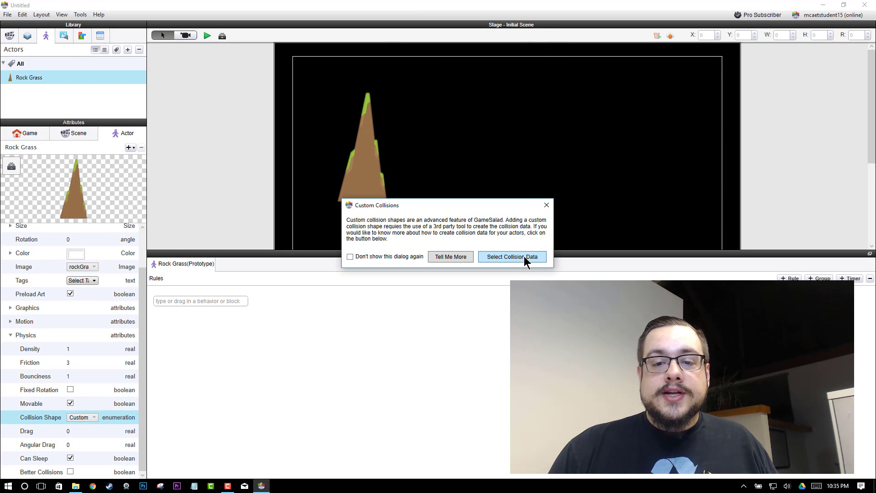
Load rock.json from the Desktop as Rock Grass's collision data
{"action": "left_click", "coordinate": [525, 257]}
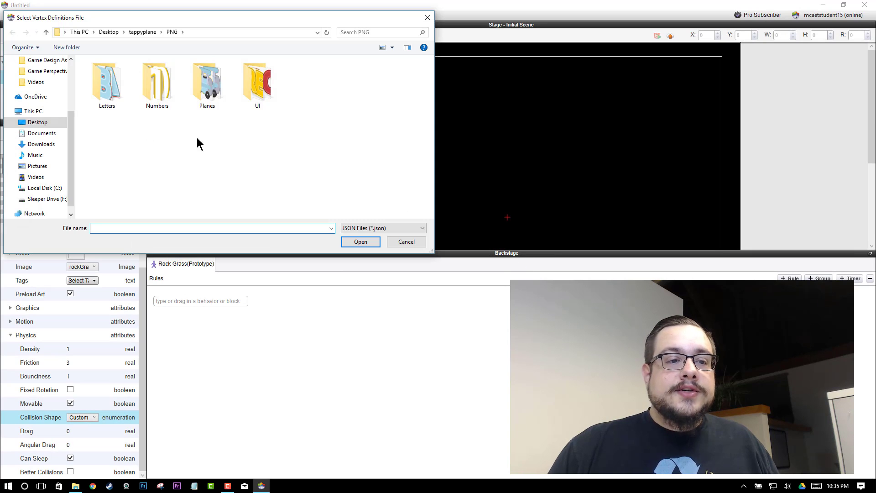
{"action": "left_click", "coordinate": [38, 122]}
{"action": "left_click", "coordinate": [180, 142]}
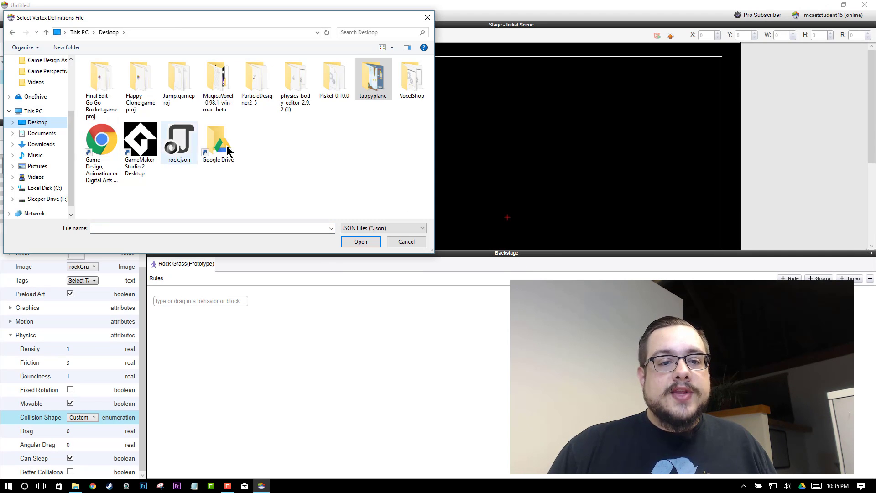
{"action": "left_click", "coordinate": [367, 245]}
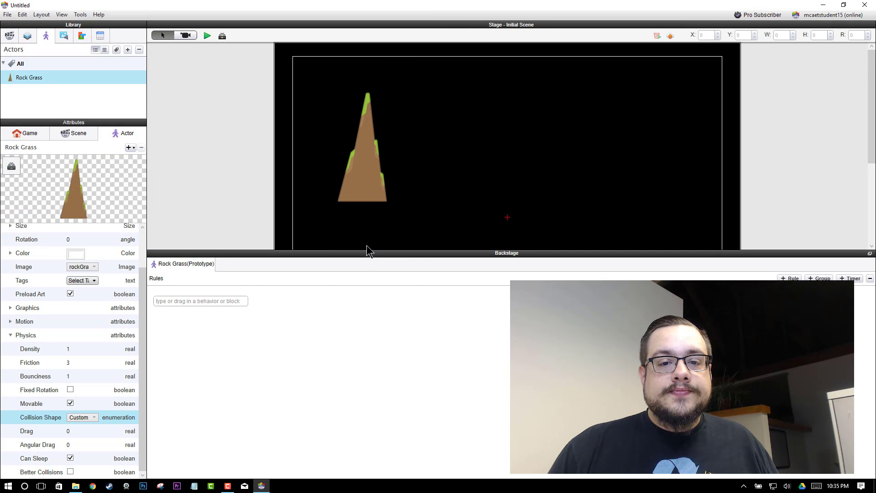